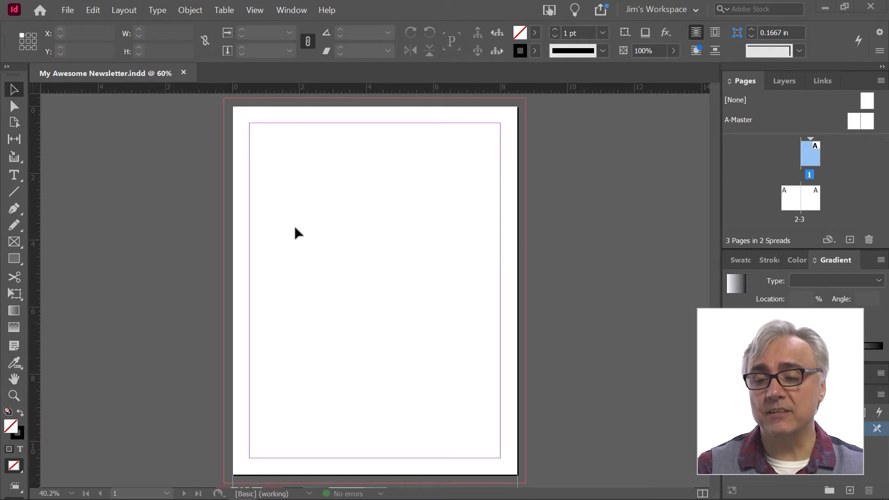
In Document Setup, keep the Print intent and uncheck Facing Pages so each page stands alone
scroll(297, 227, down, 1)
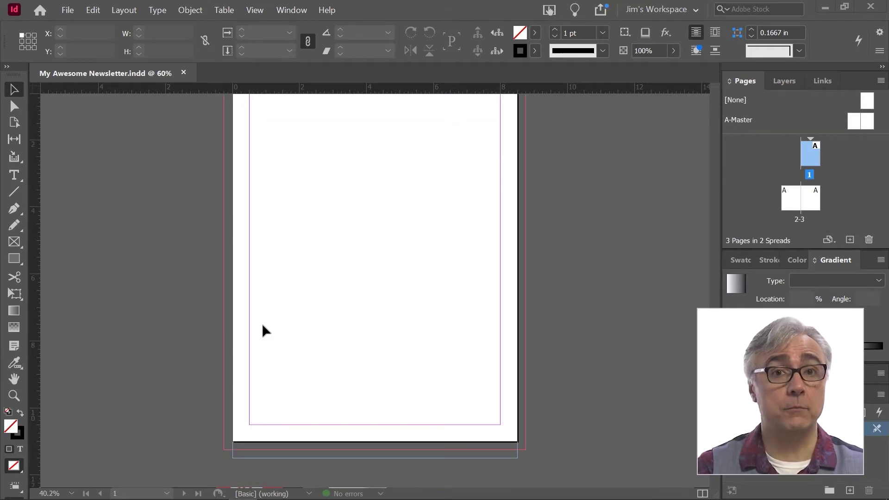
scroll(262, 330, up, 1)
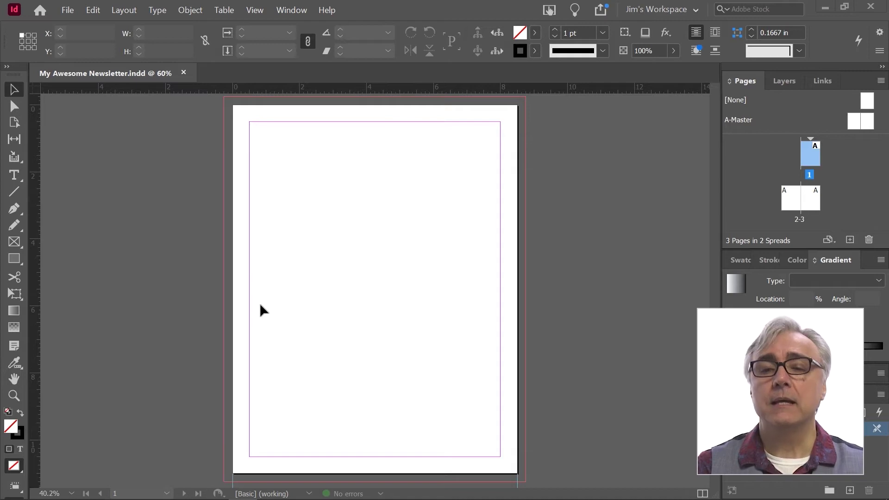
click(67, 10)
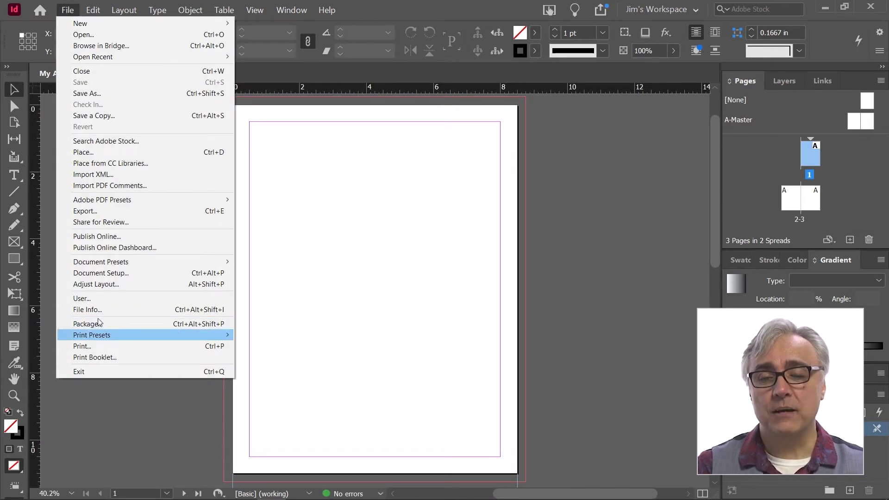
click(101, 274)
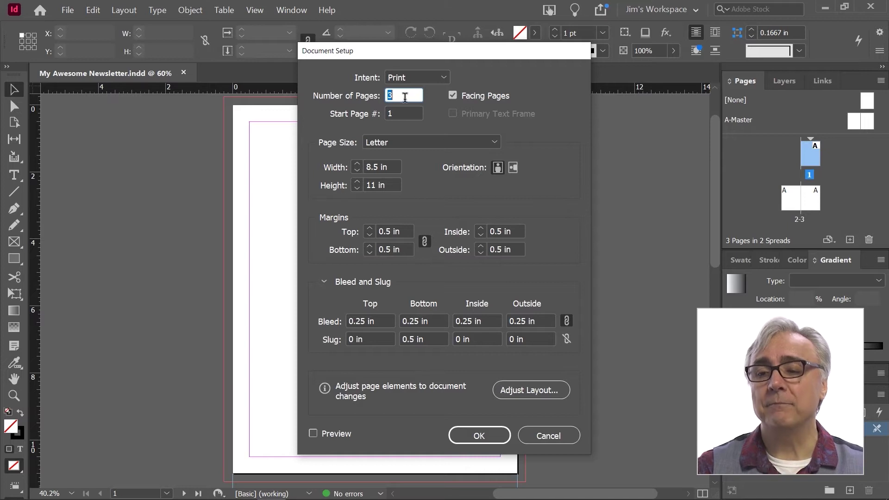
click(445, 78)
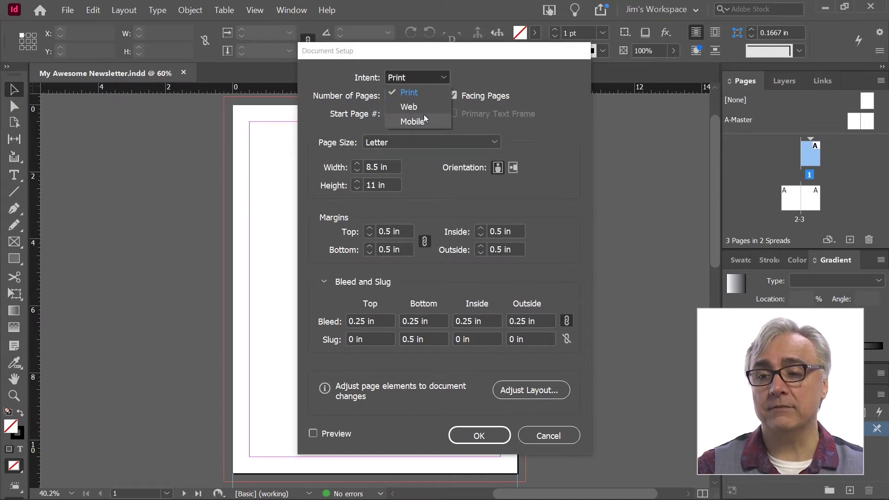
click(536, 65)
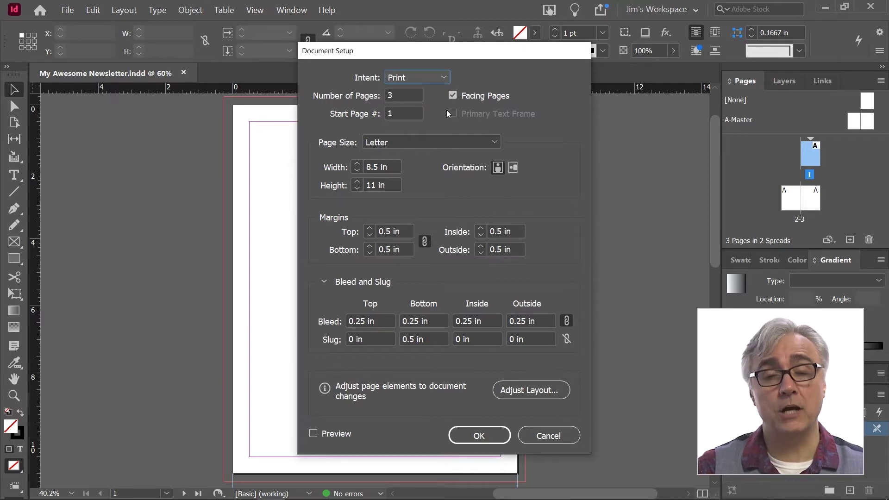
click(452, 95)
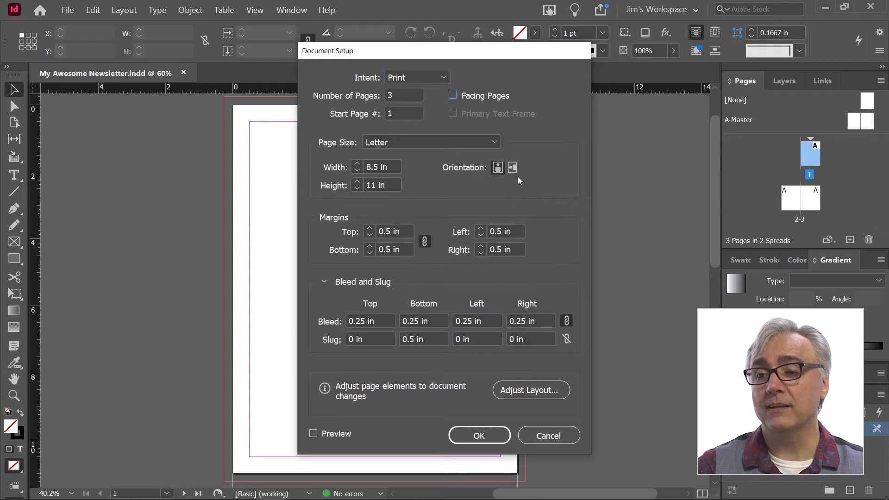
click(484, 438)
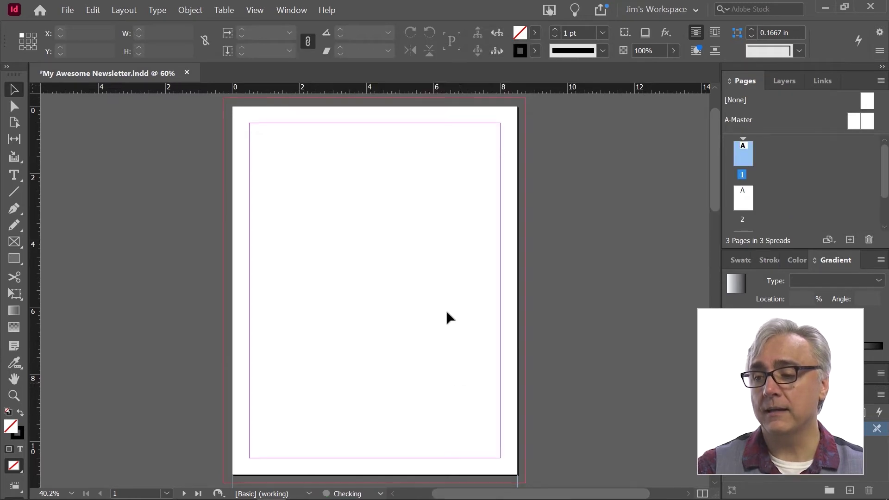
scroll(401, 294, down, 5)
Re-enable Facing Pages and change the bottom slug from 0.5 in to 0 in
scroll(401, 297, down, 10)
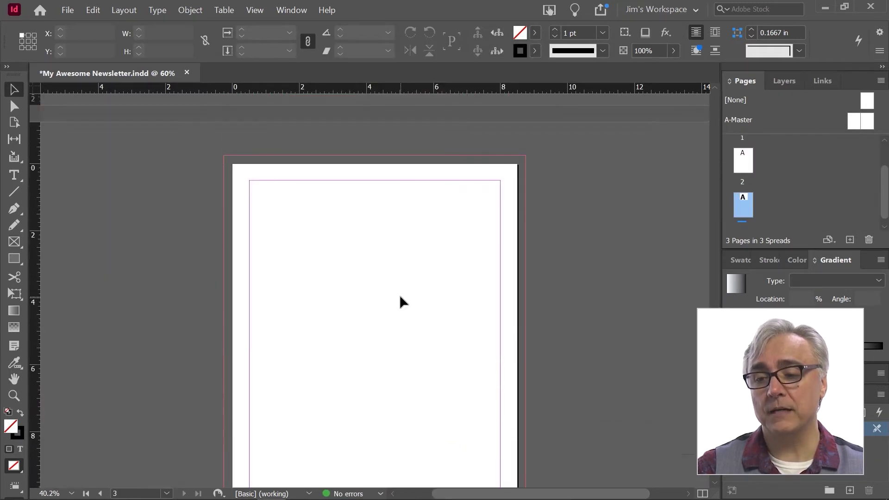
scroll(399, 298, up, 15)
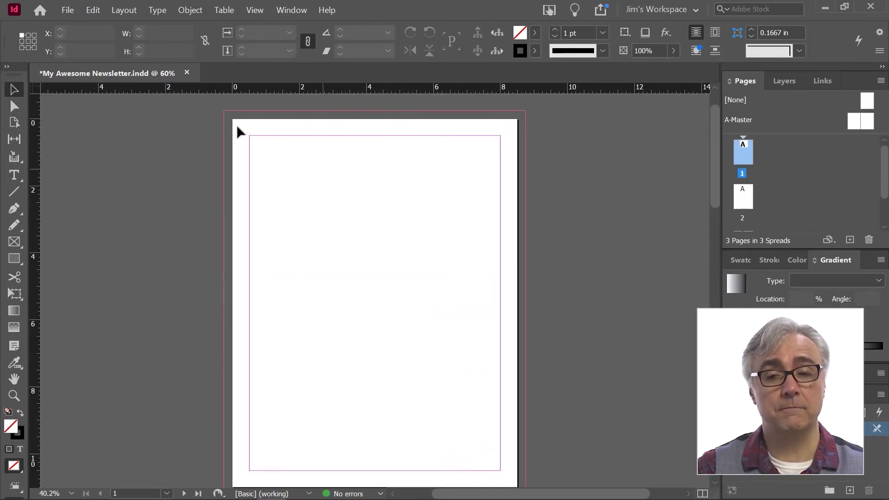
click(67, 10)
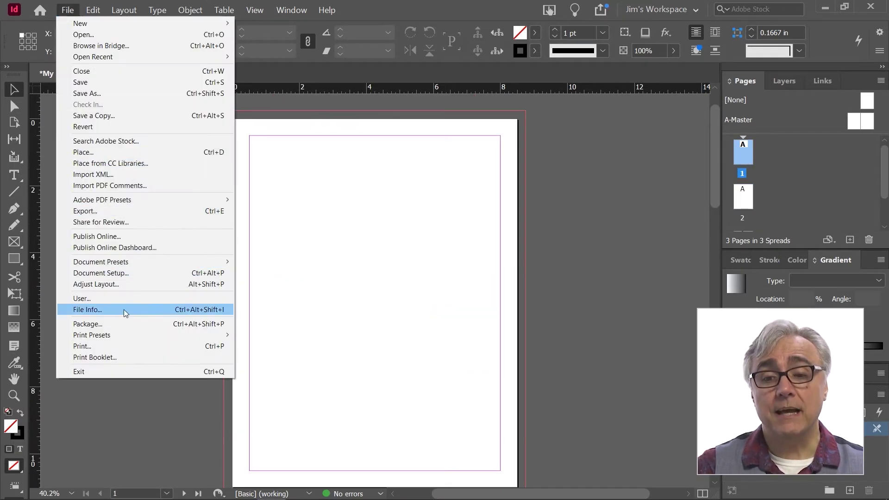
click(145, 273)
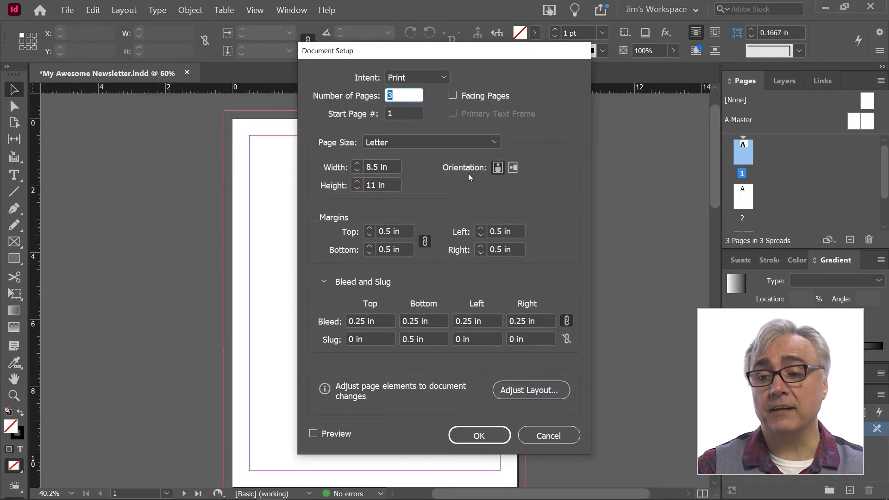
click(453, 96)
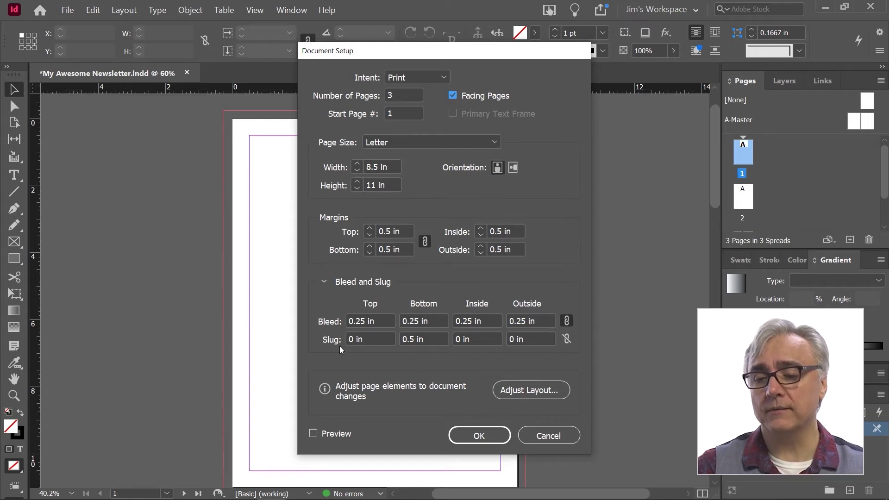
click(414, 339)
drag(414, 339, 406, 339)
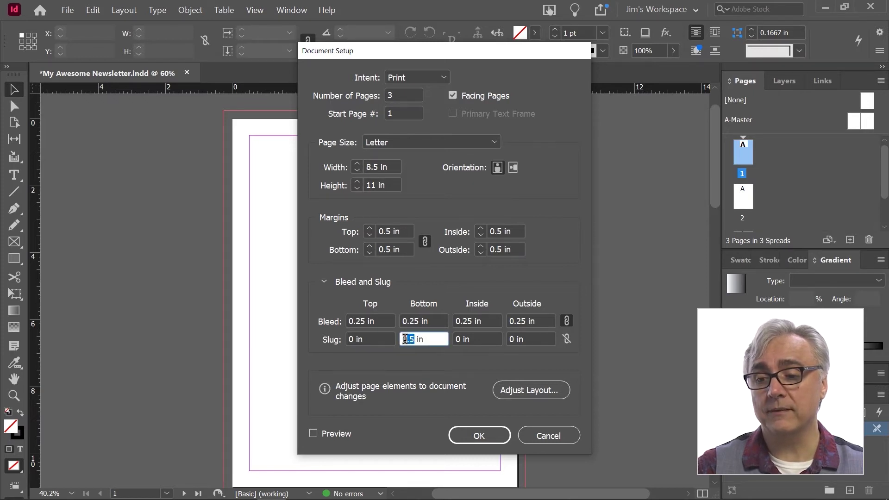
text(0)
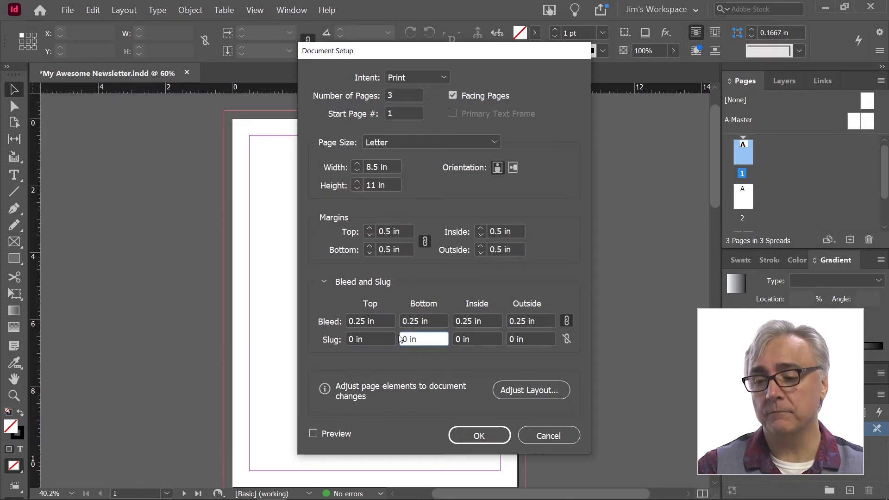
key(Tab)
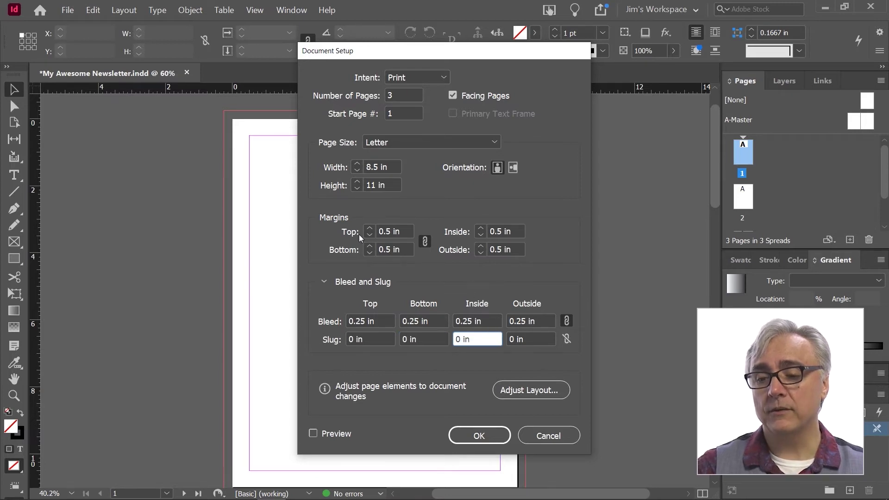
click(477, 443)
Set the linked top bleed to 0.125 in so all four sides match, then apply
scroll(449, 376, down, 3)
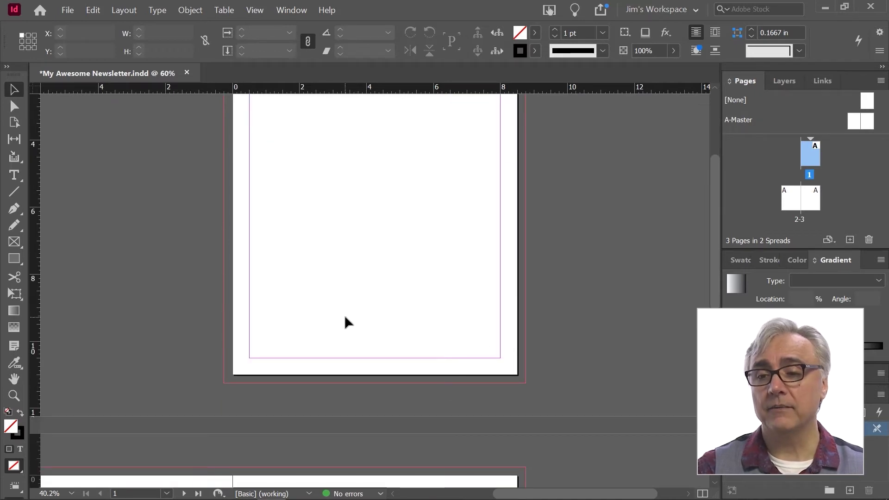
scroll(346, 319, up, 4)
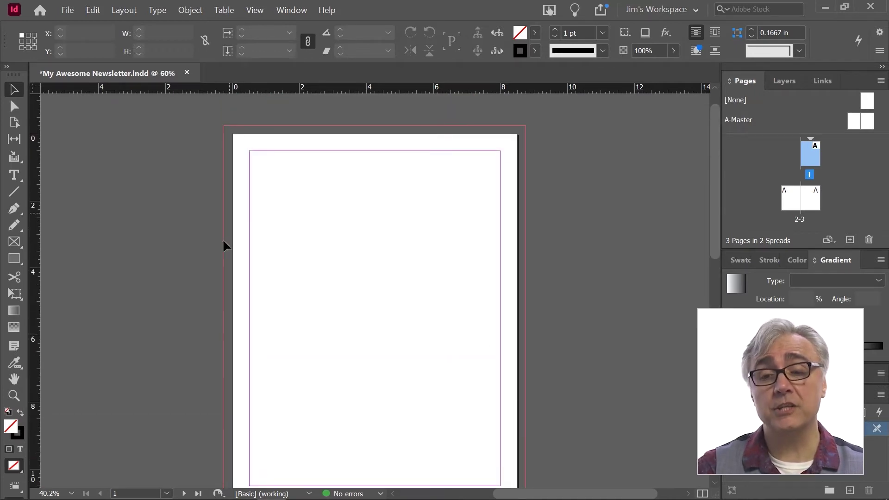
click(68, 10)
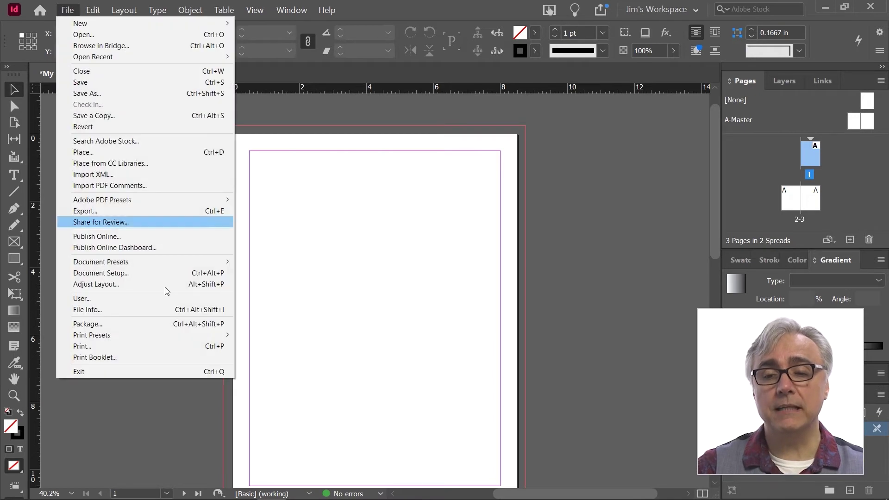
click(126, 274)
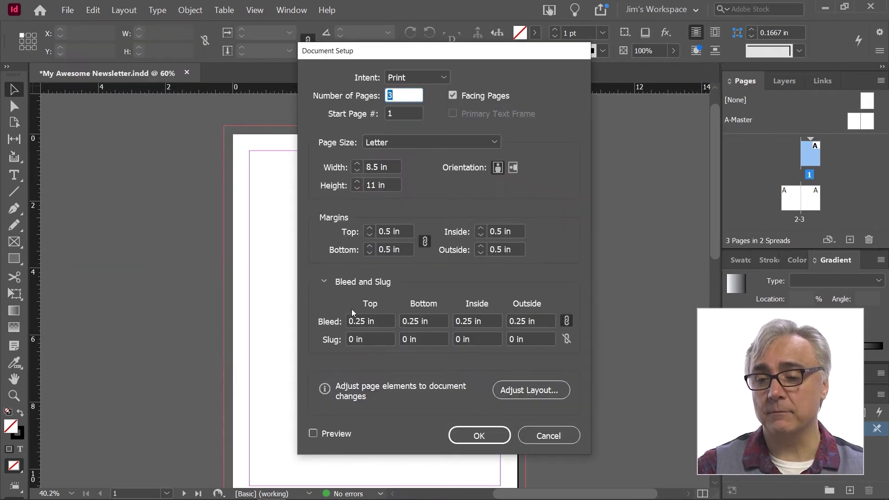
click(362, 321)
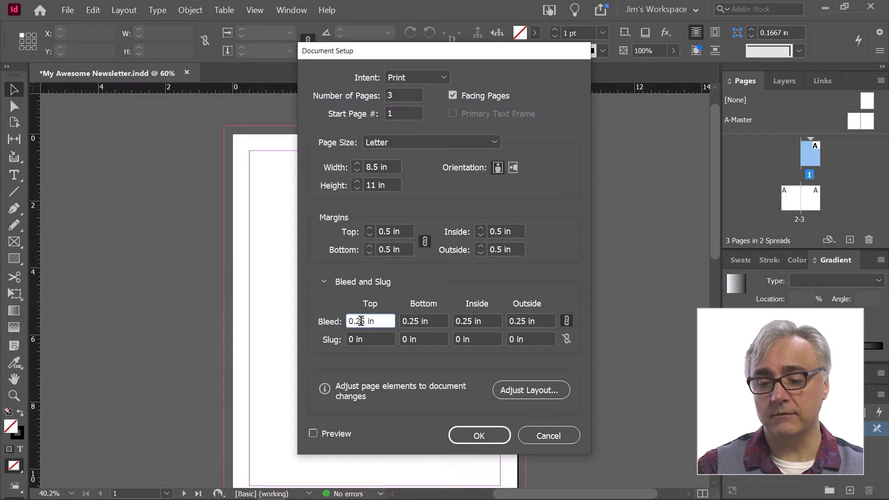
text(1)
key(Tab)
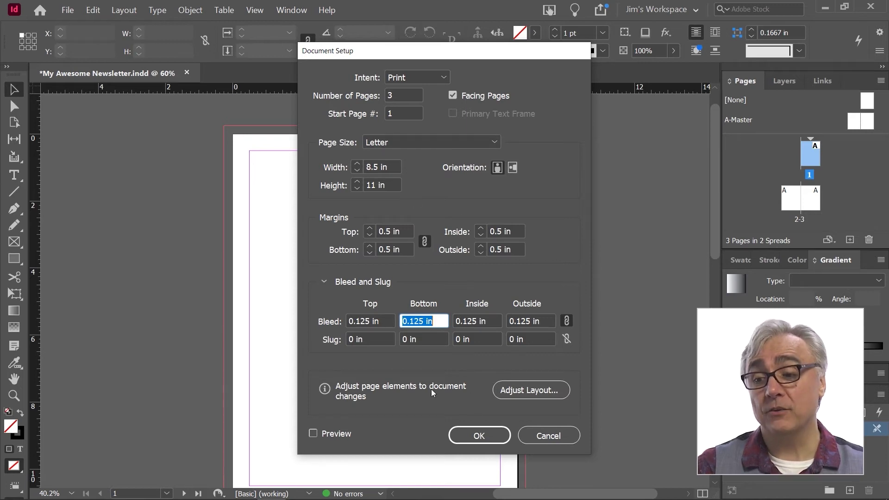
click(479, 436)
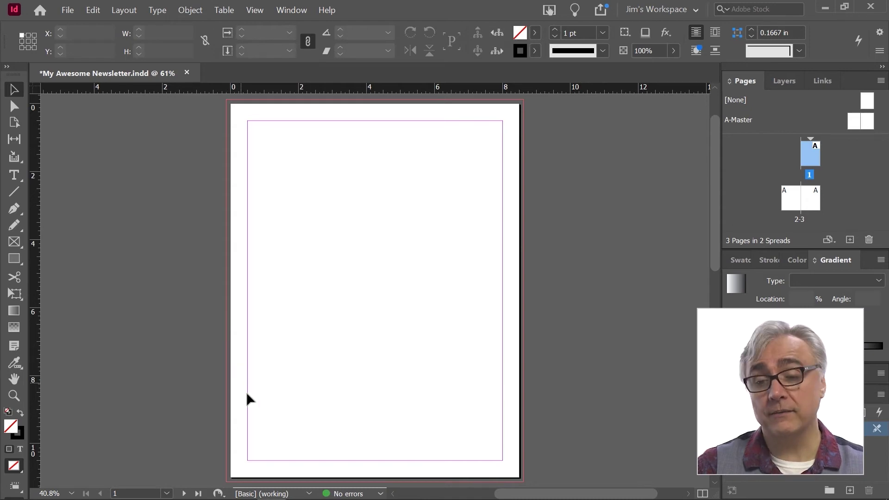
scroll(252, 406, down, 2)
scroll(253, 408, up, 3)
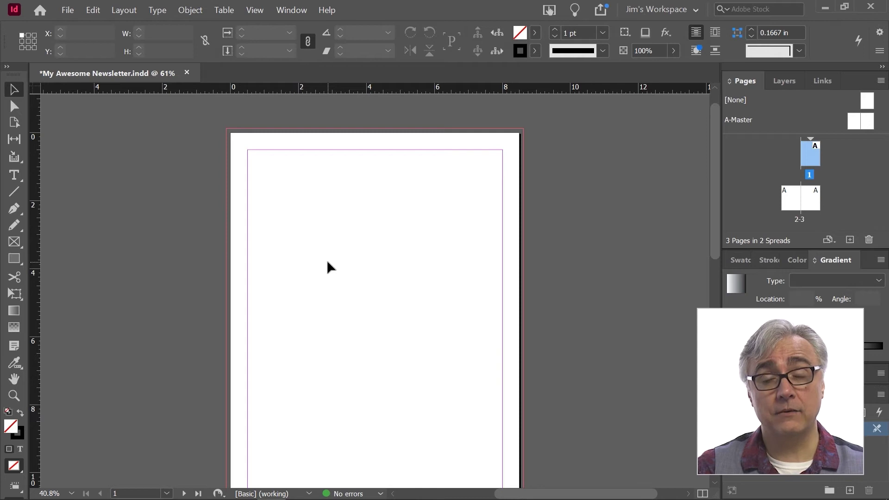
scroll(340, 306, down, 10)
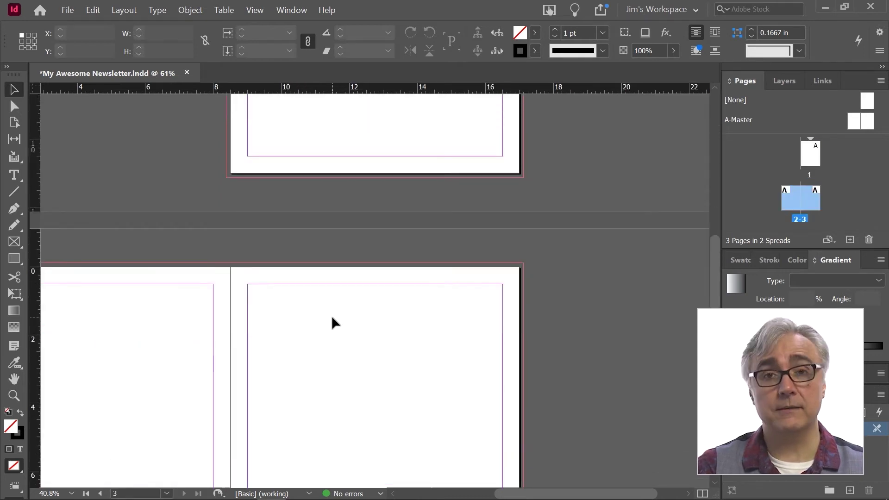
scroll(332, 318, down, 4)
scroll(332, 319, up, 2)
scroll(332, 318, up, 4)
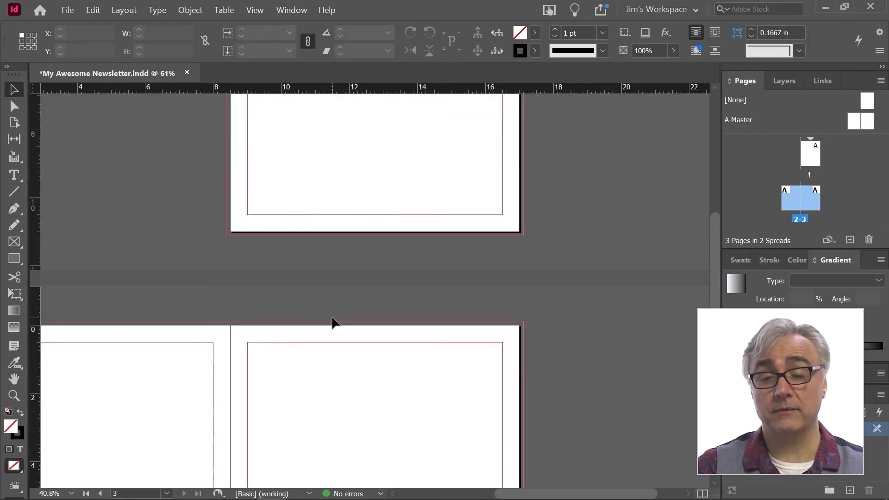
scroll(332, 320, up, 7)
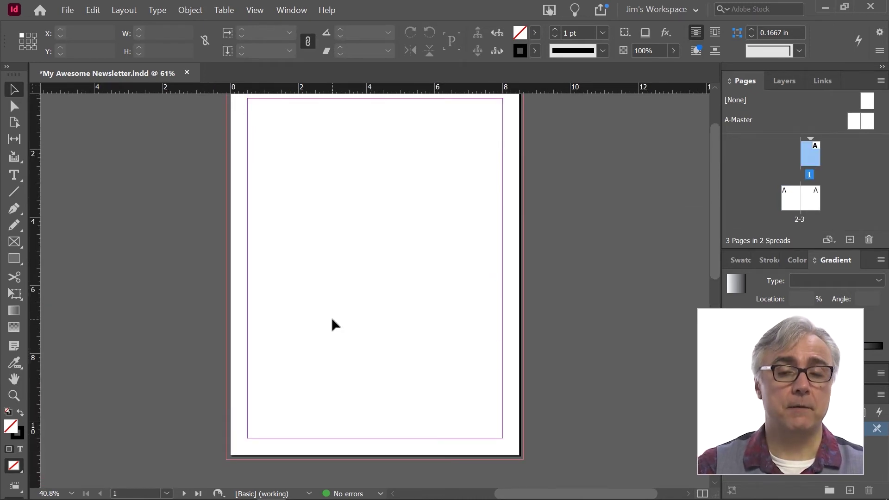
scroll(332, 319, up, 1)
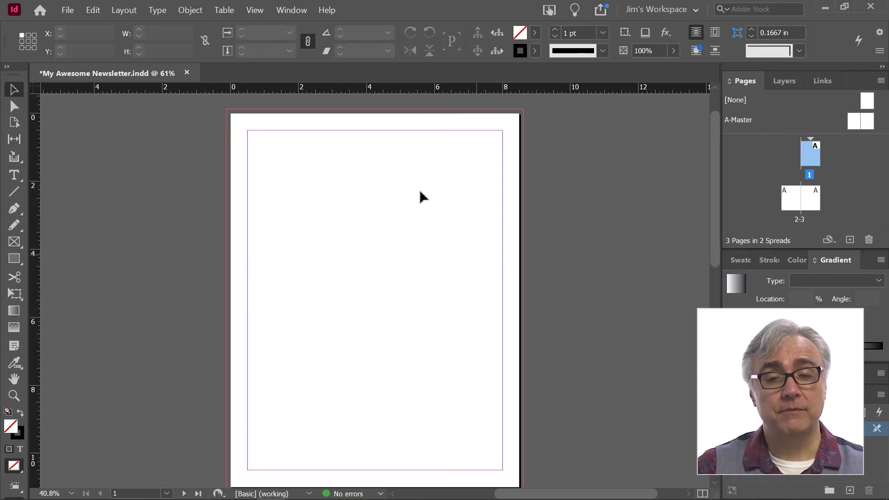
In Margins and Columns, move the dialog aside and preview 2 columns, then switch preview off
click(133, 8)
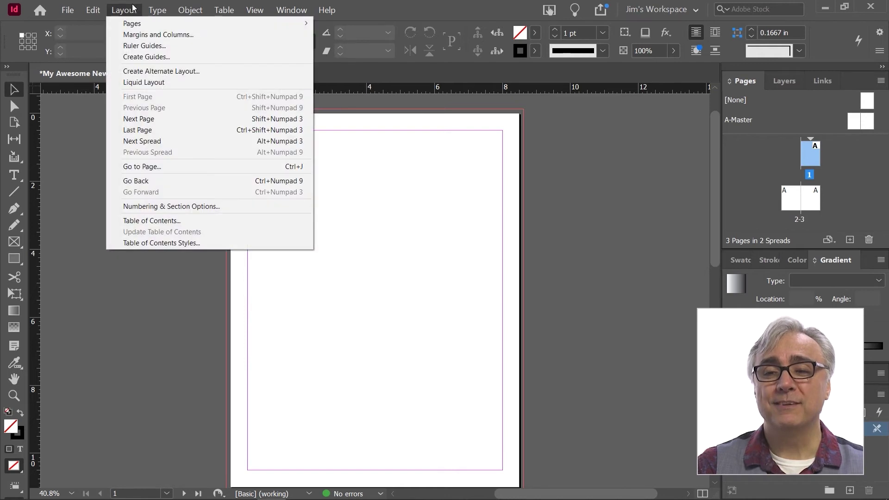
click(158, 35)
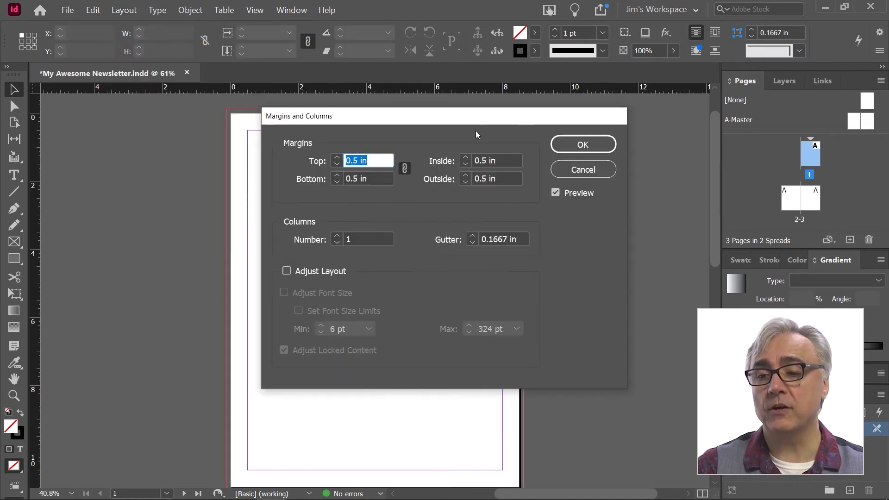
drag(466, 121, 532, 105)
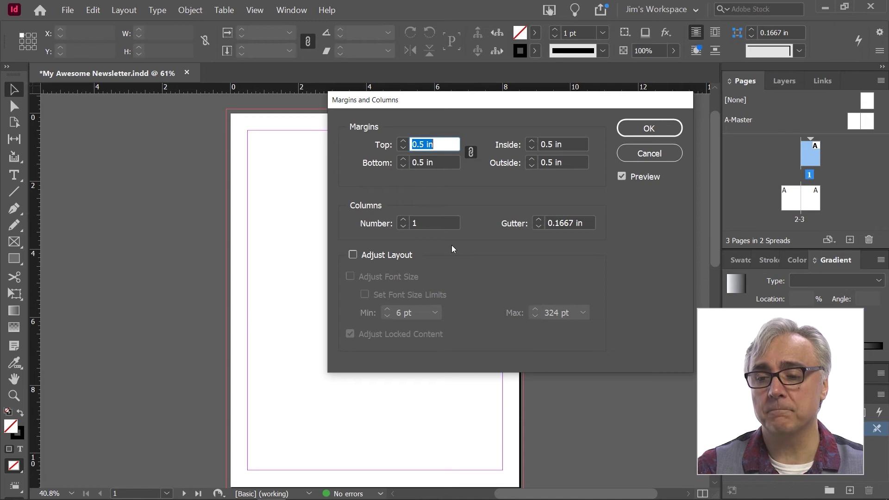
click(404, 220)
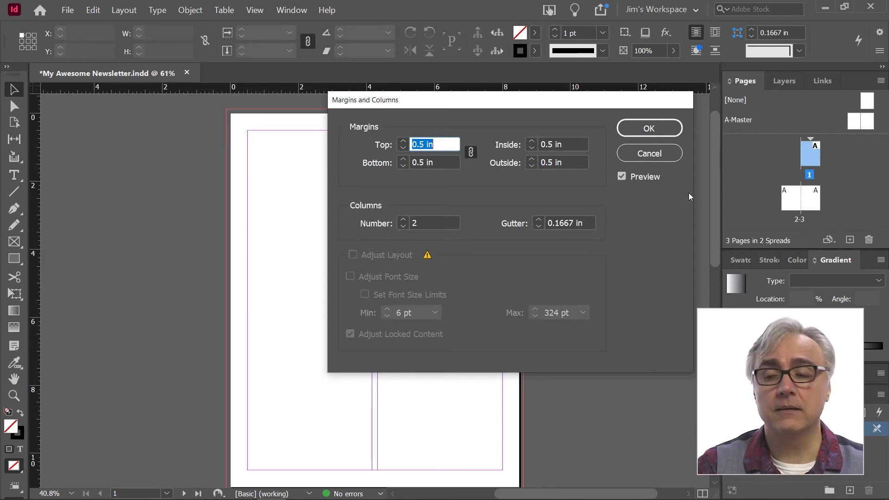
click(621, 175)
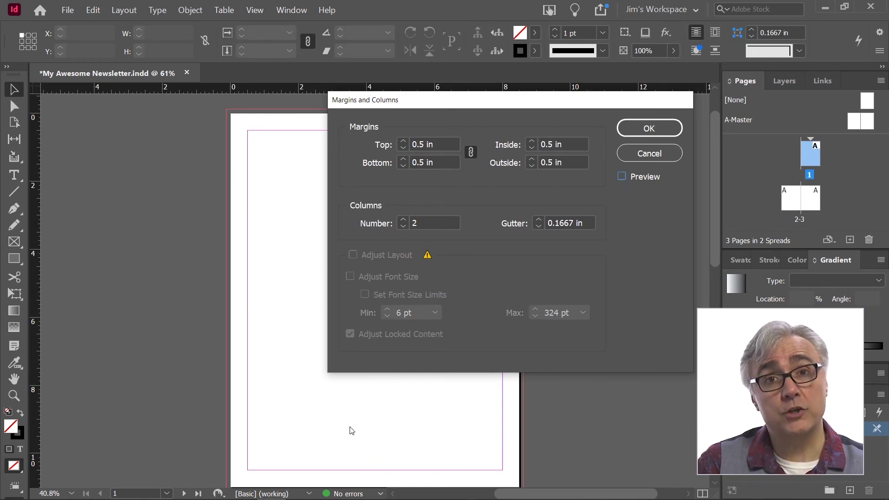
Turn preview back on and apply 3 columns with a 0.1667 in gutter to page 1
click(621, 176)
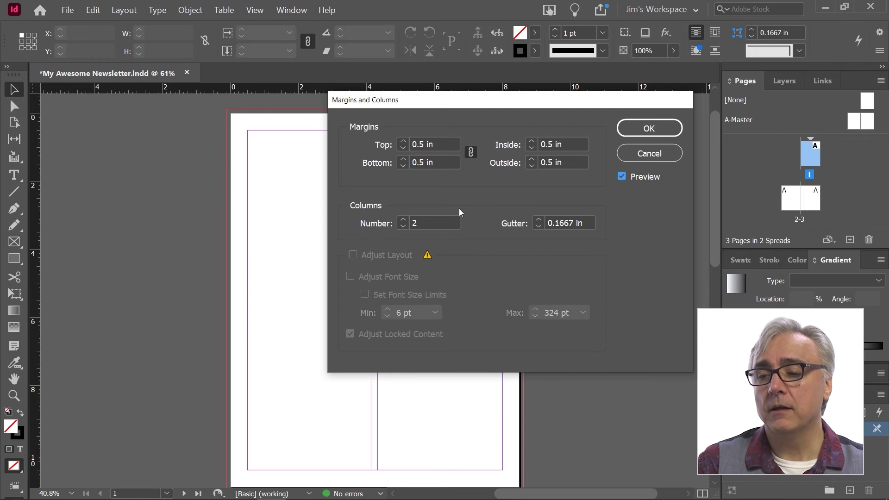
click(403, 222)
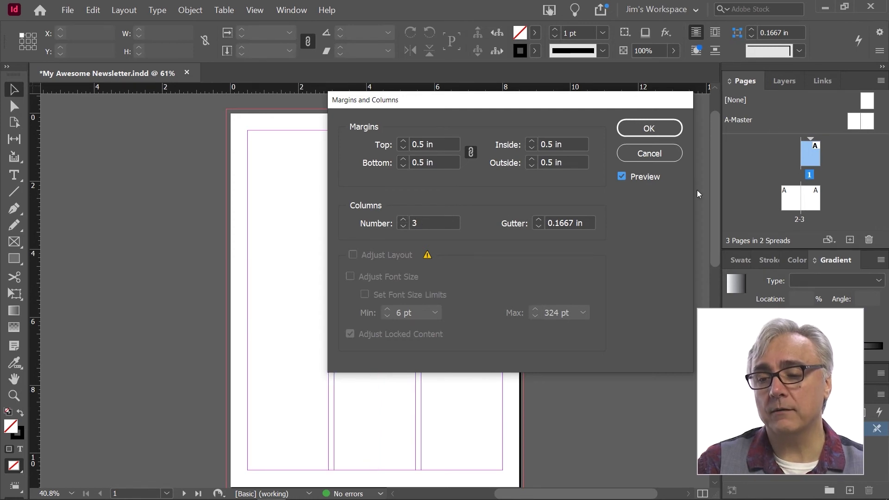
click(647, 130)
scroll(378, 251, down, 5)
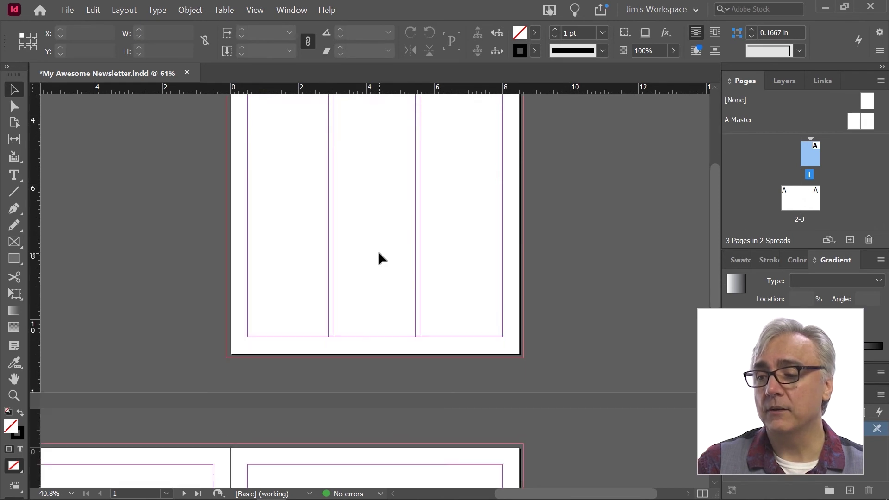
scroll(378, 260, down, 3)
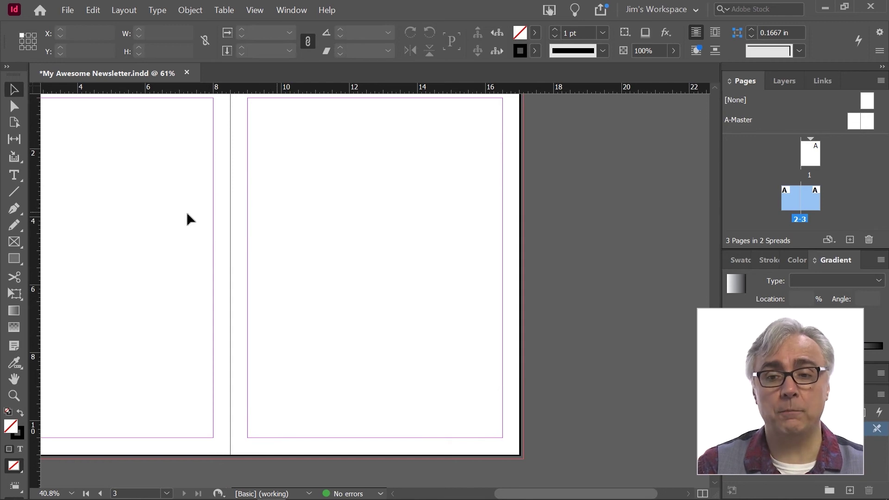
scroll(246, 265, up, 5)
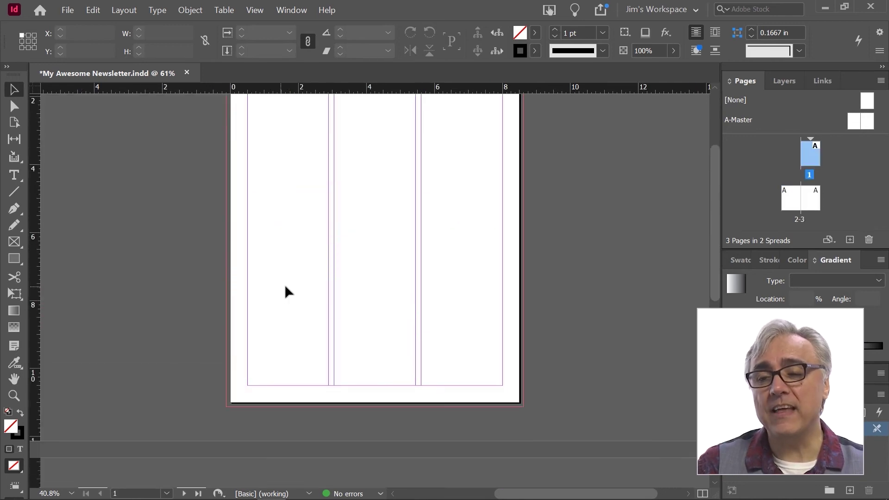
scroll(378, 206, up, 3)
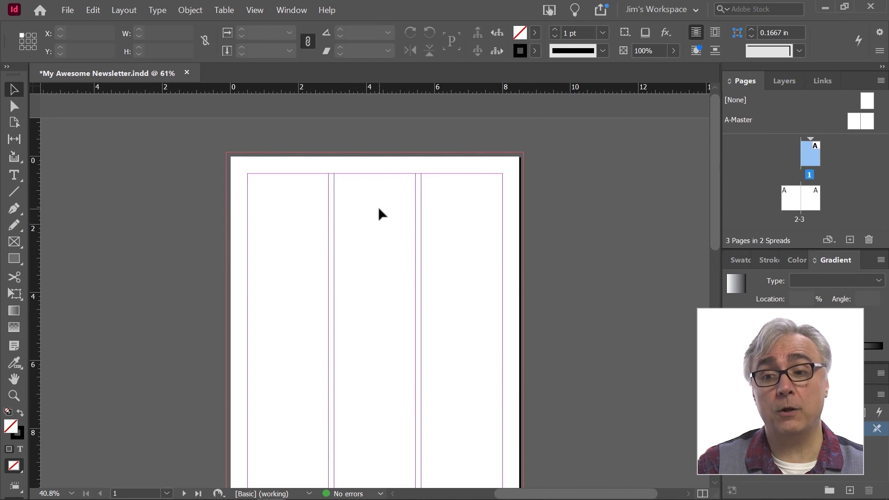
scroll(378, 206, down, 1)
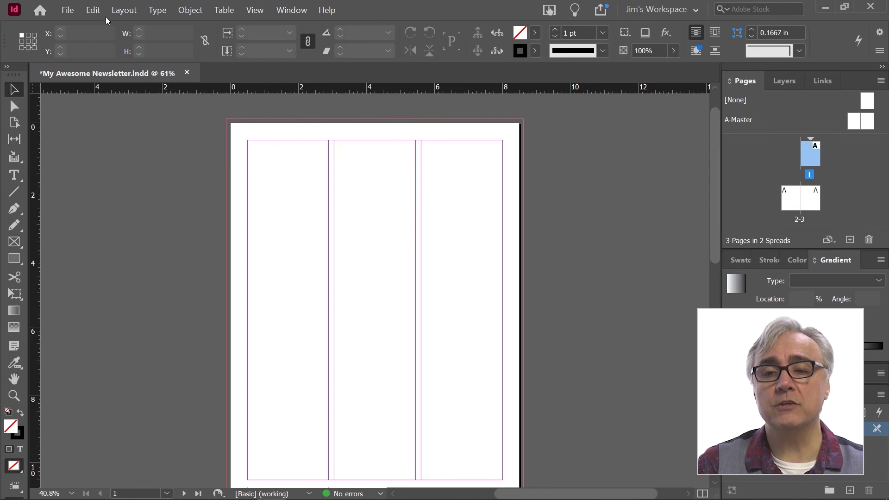
Undo the Margins and Columns change, returning page 1 to margins only
click(93, 10)
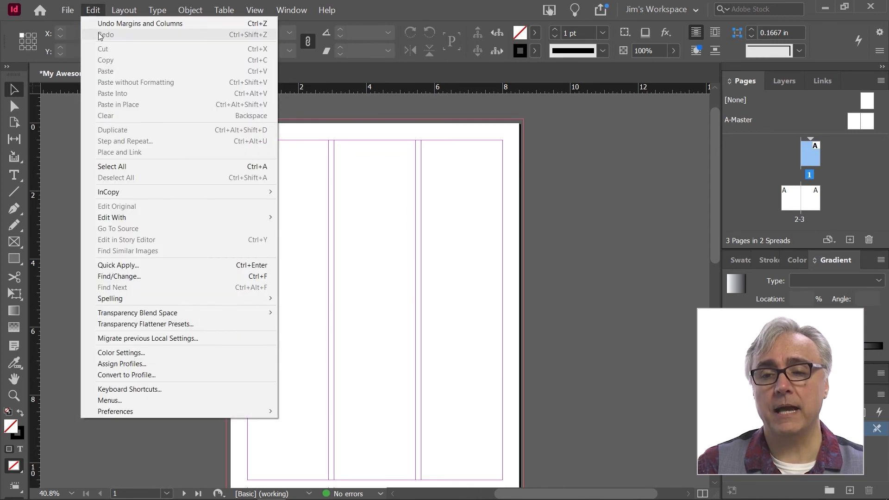
click(112, 23)
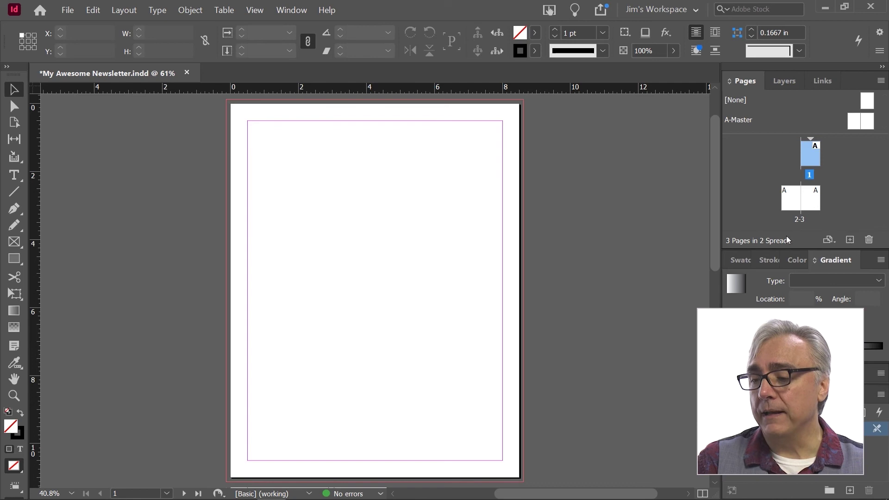
click(852, 169)
Select page 1 plus both pages of spread 2-3 in the Pages panel
click(813, 154)
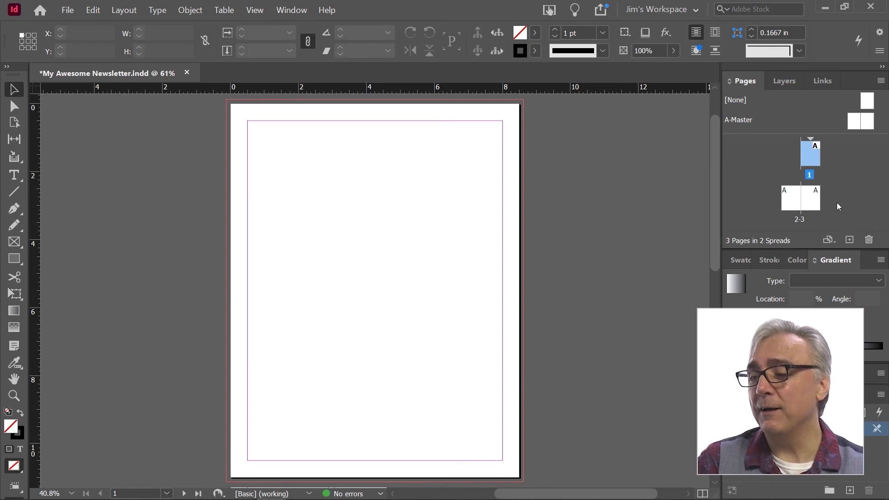
click(787, 199)
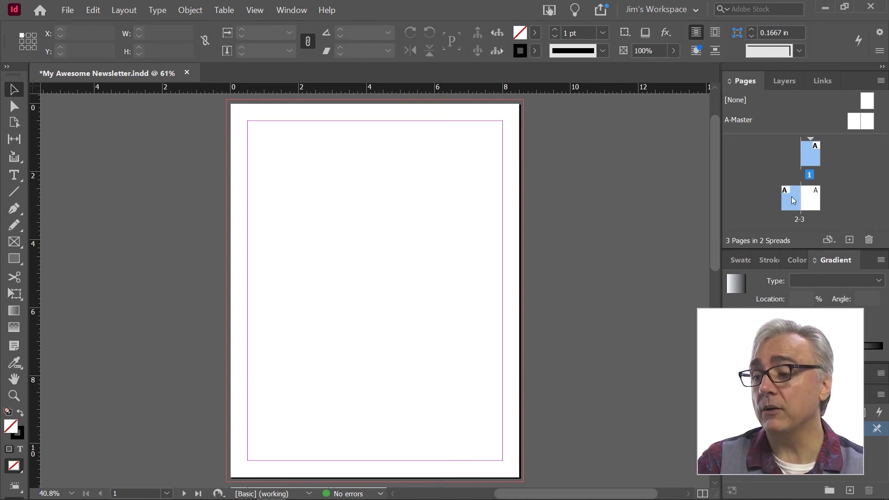
shift+click(815, 200)
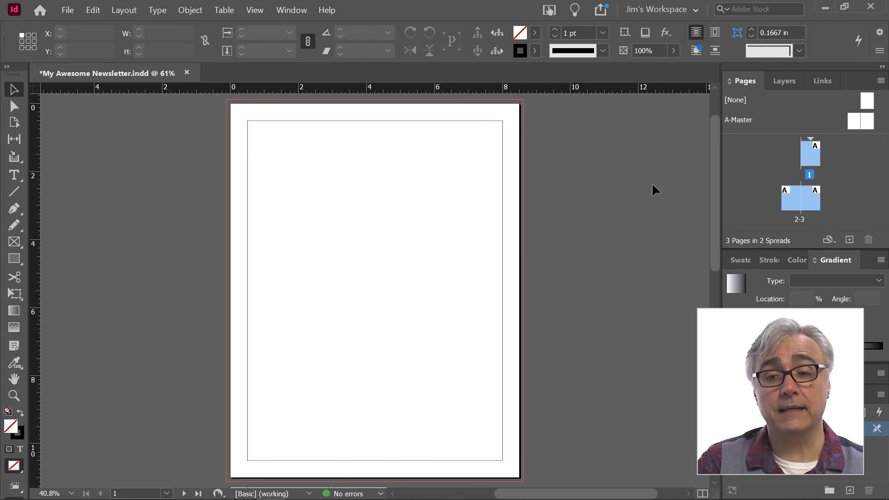
click(123, 10)
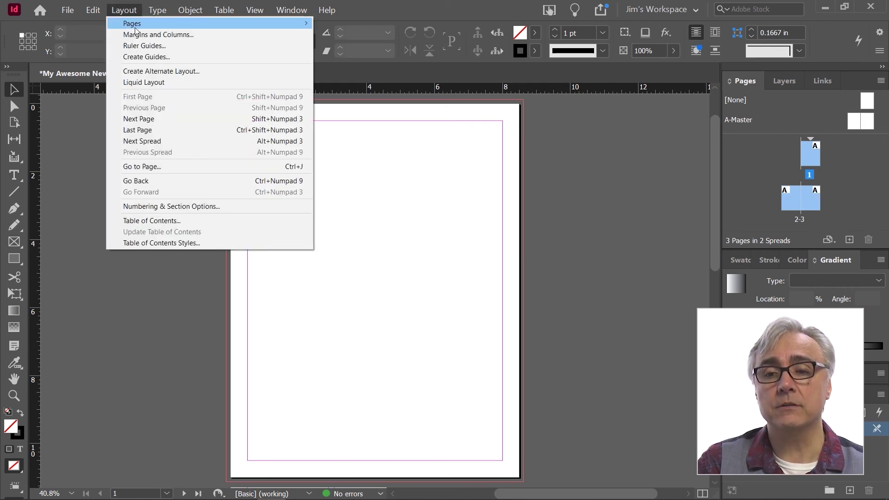
Apply 3 columns with a 0.25 in gutter to all selected pages in Margins and Columns
click(157, 33)
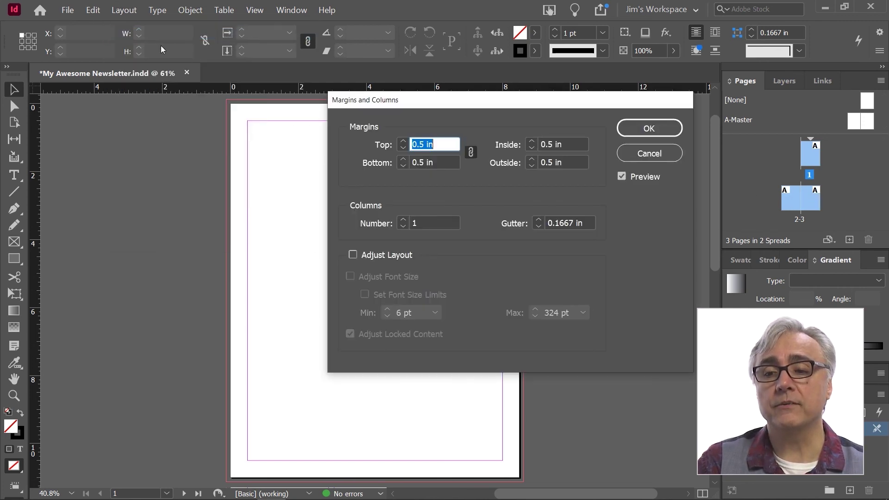
click(404, 221)
click(404, 221)
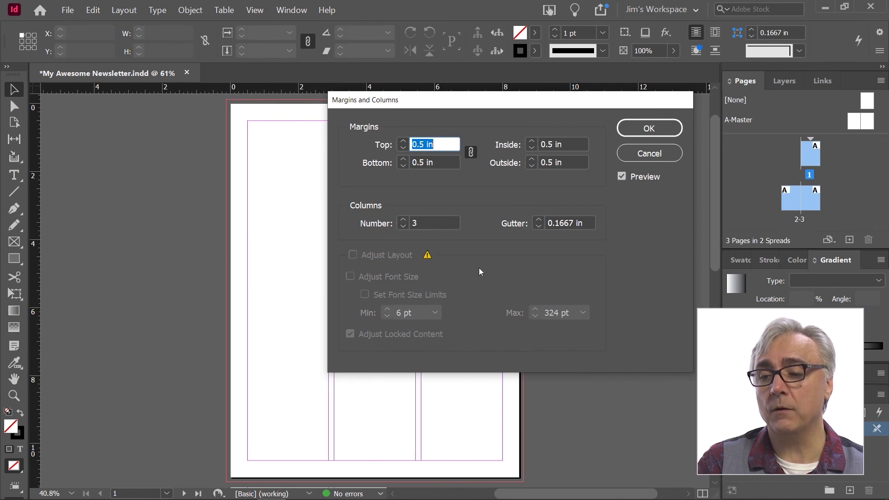
click(539, 226)
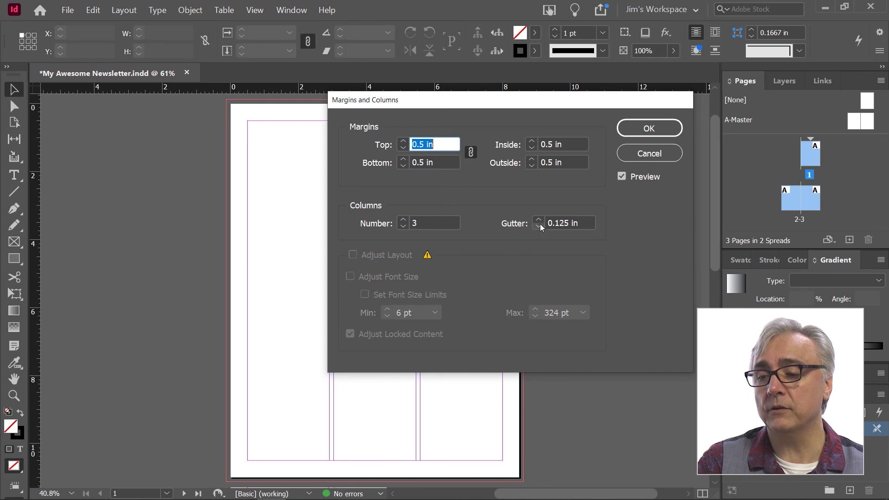
click(539, 221)
click(539, 221)
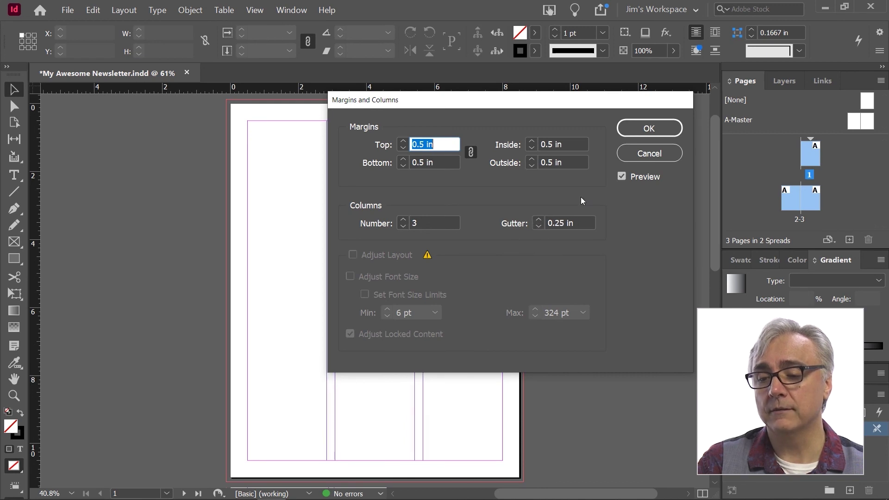
click(643, 134)
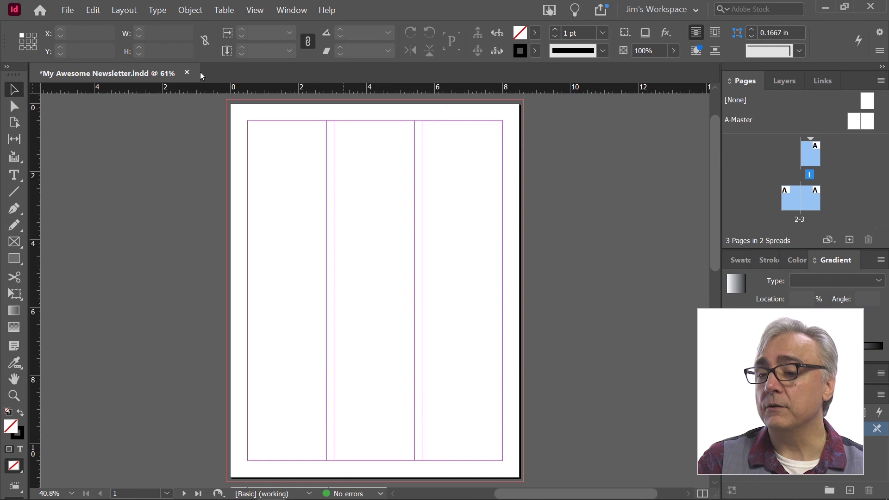
scroll(229, 311, down, 5)
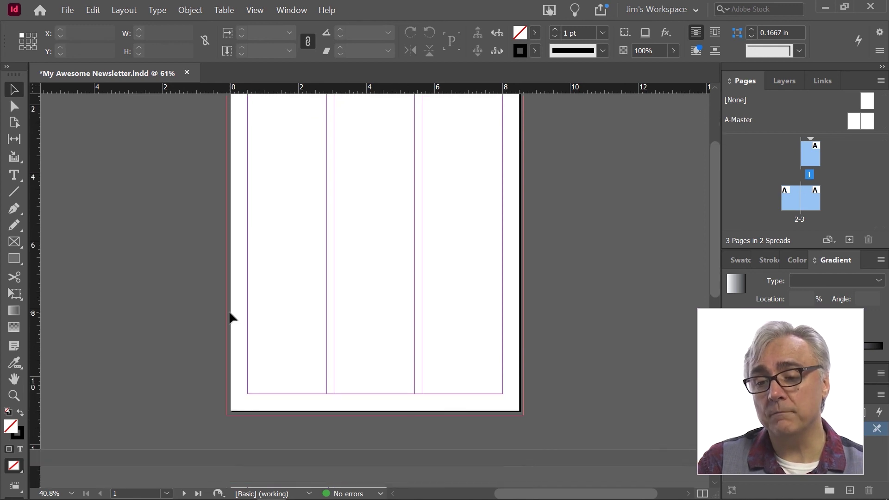
scroll(228, 308, down, 3)
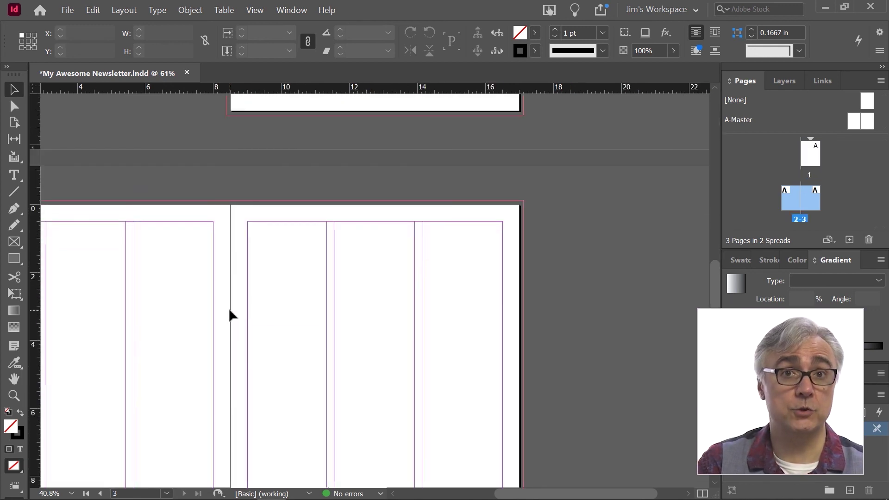